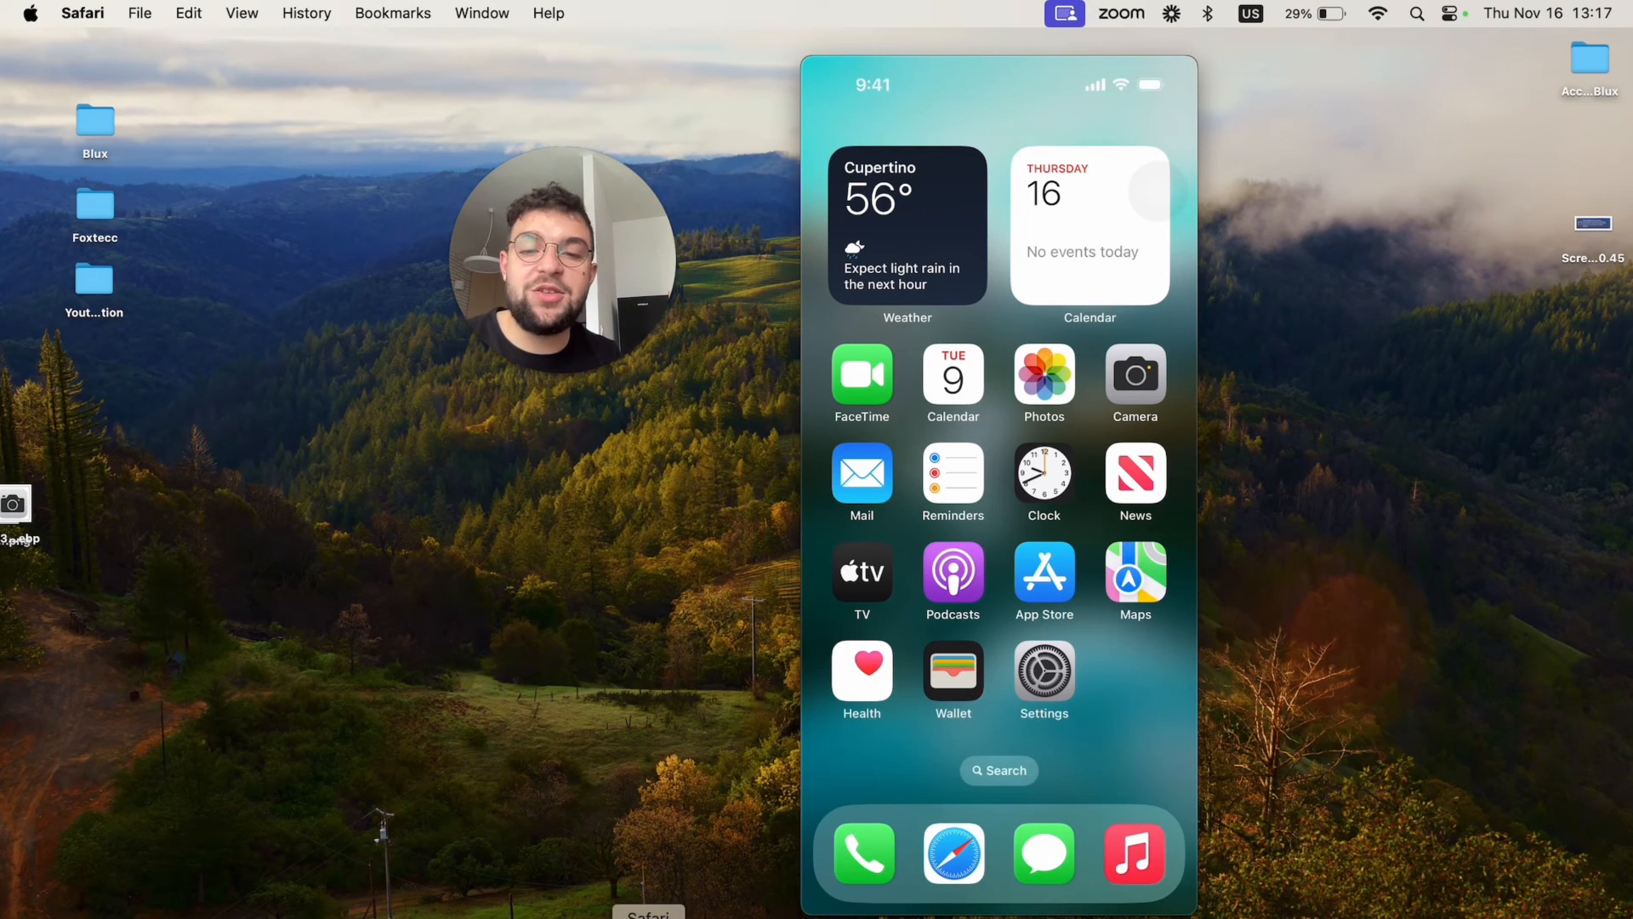
{"action": "left_click", "coordinate": [648, 910]}
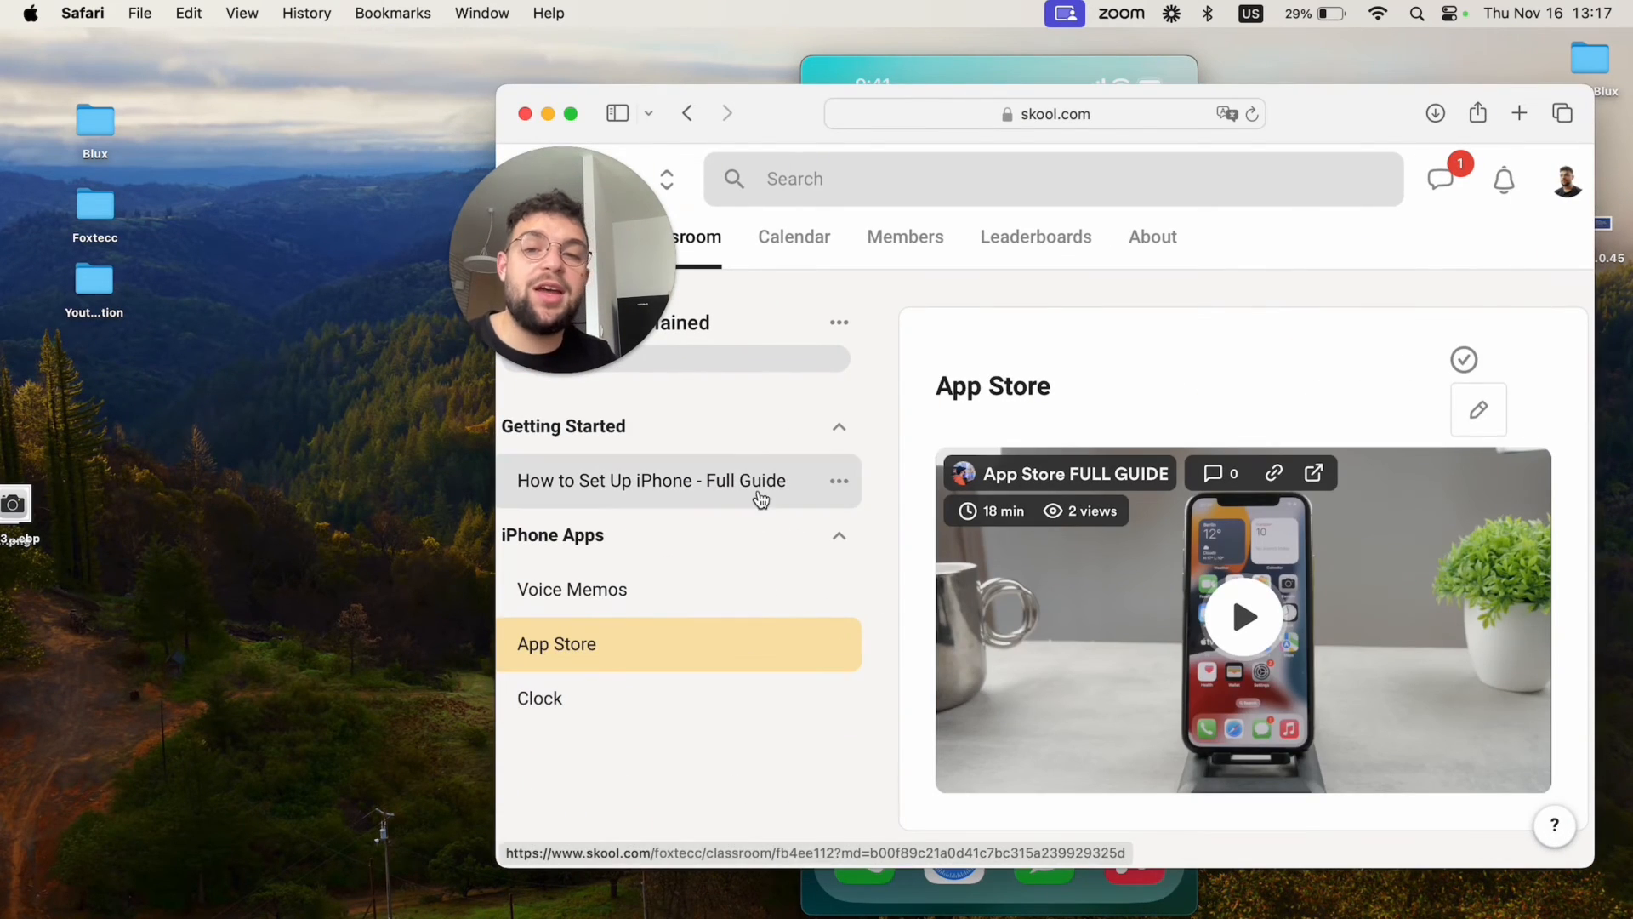
{"action": "left_click_drag", "start_coordinate": [661, 290], "coordinate": [528, 347]}
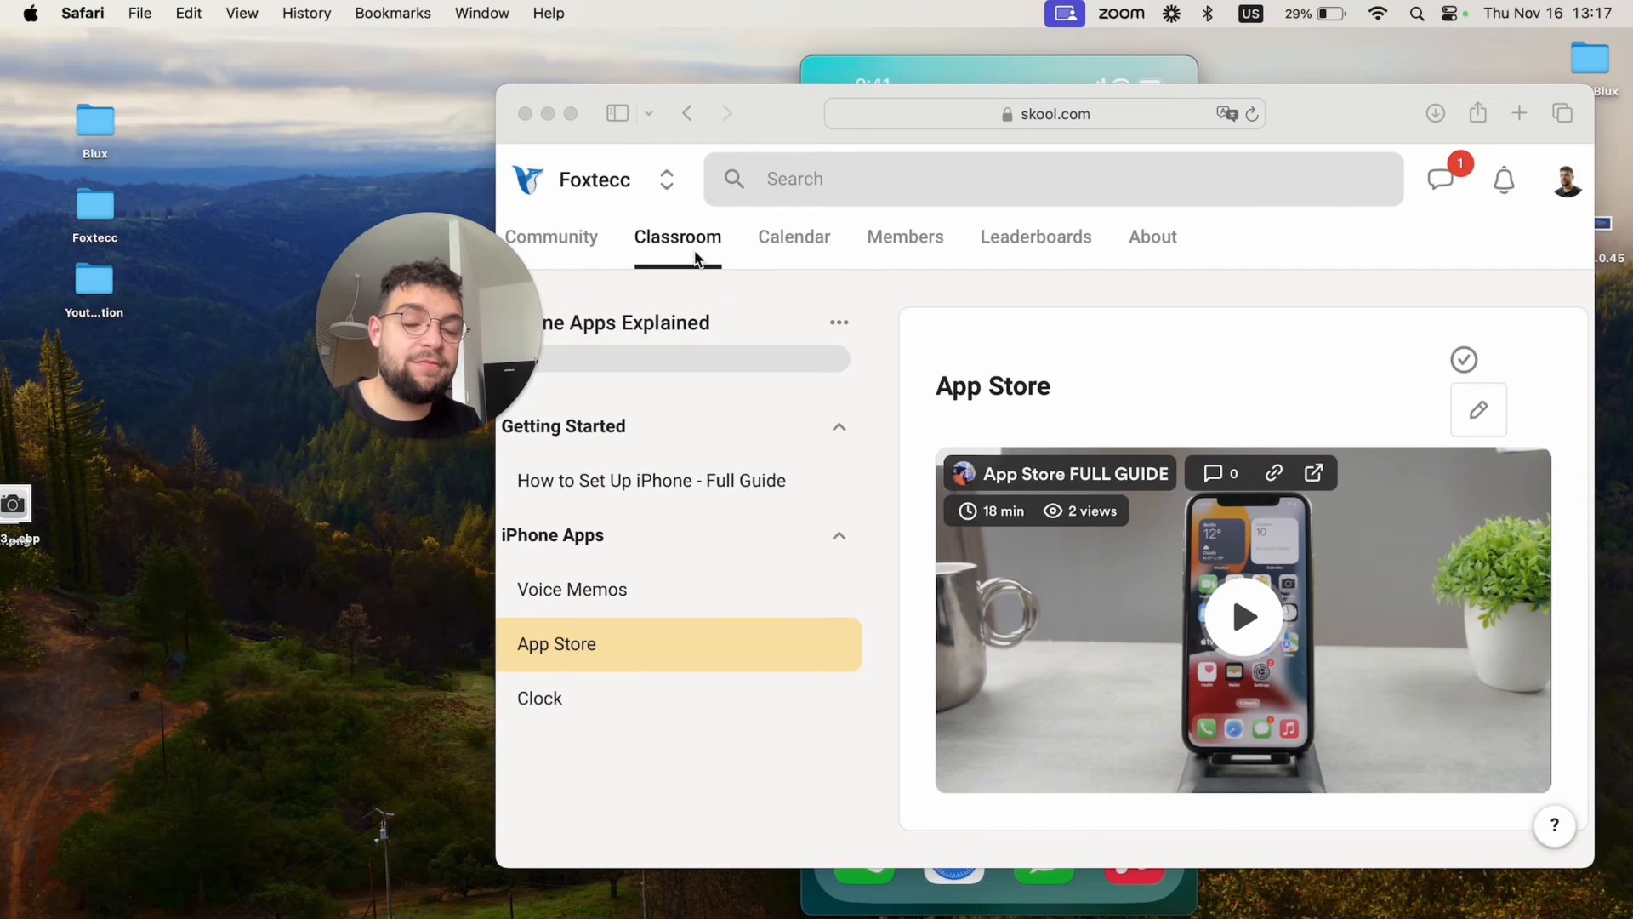
{"action": "left_click", "coordinate": [737, 277]}
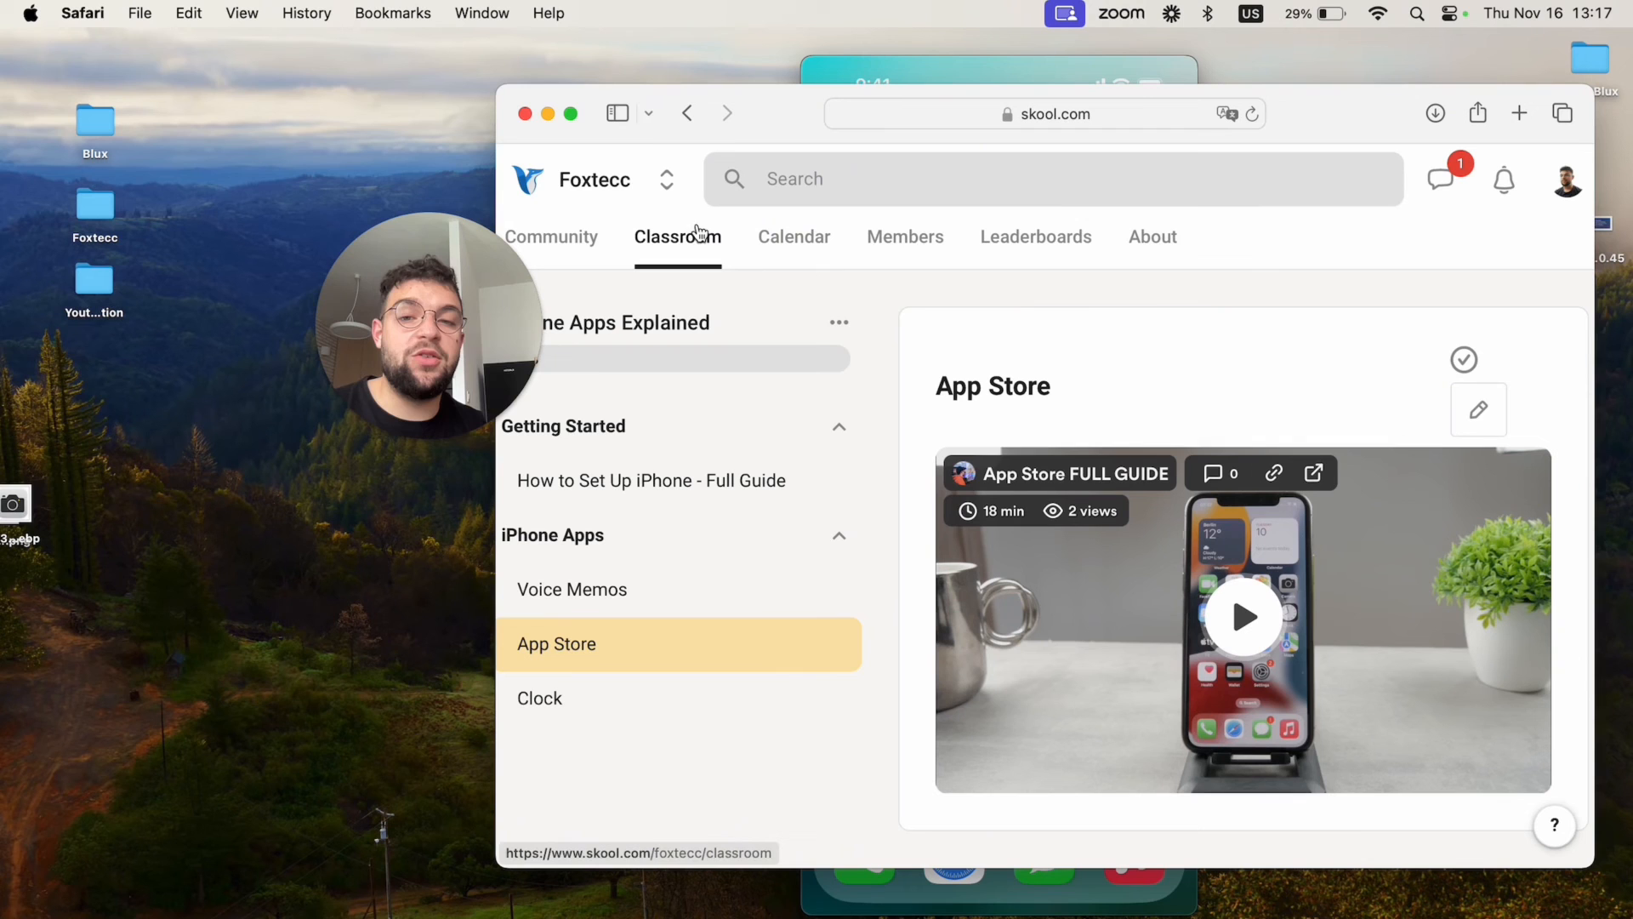
{"action": "left_click", "coordinate": [702, 238]}
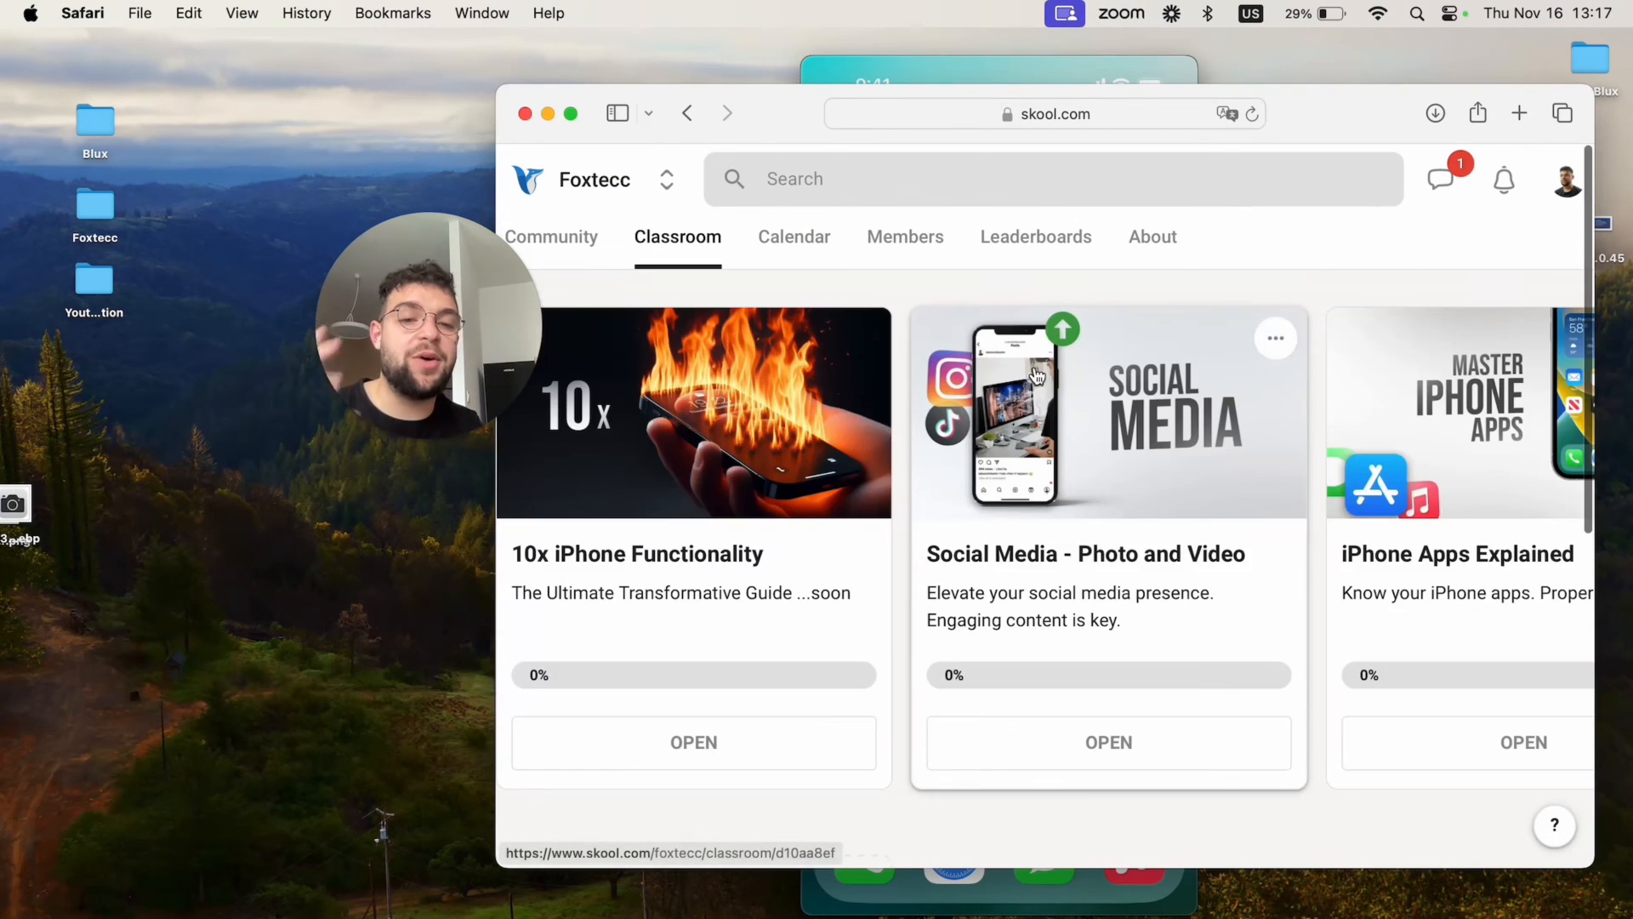
{"action": "scroll", "coordinate": [1185, 493], "scroll_direction": "right", "scroll_amount": 5}
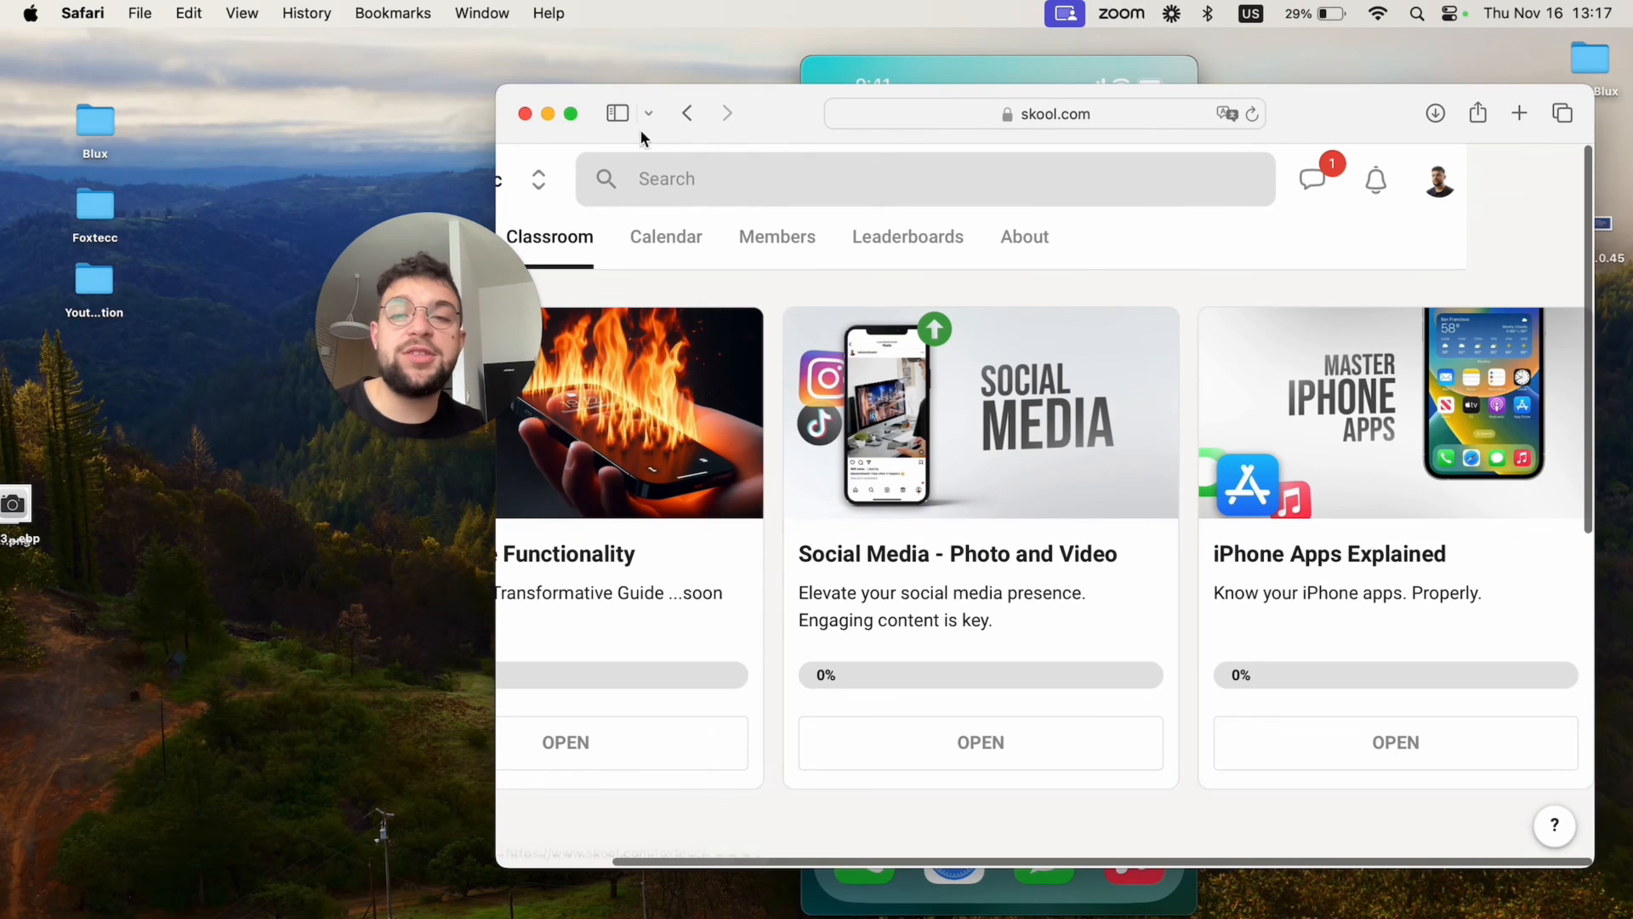
{"action": "left_click", "coordinate": [550, 115]}
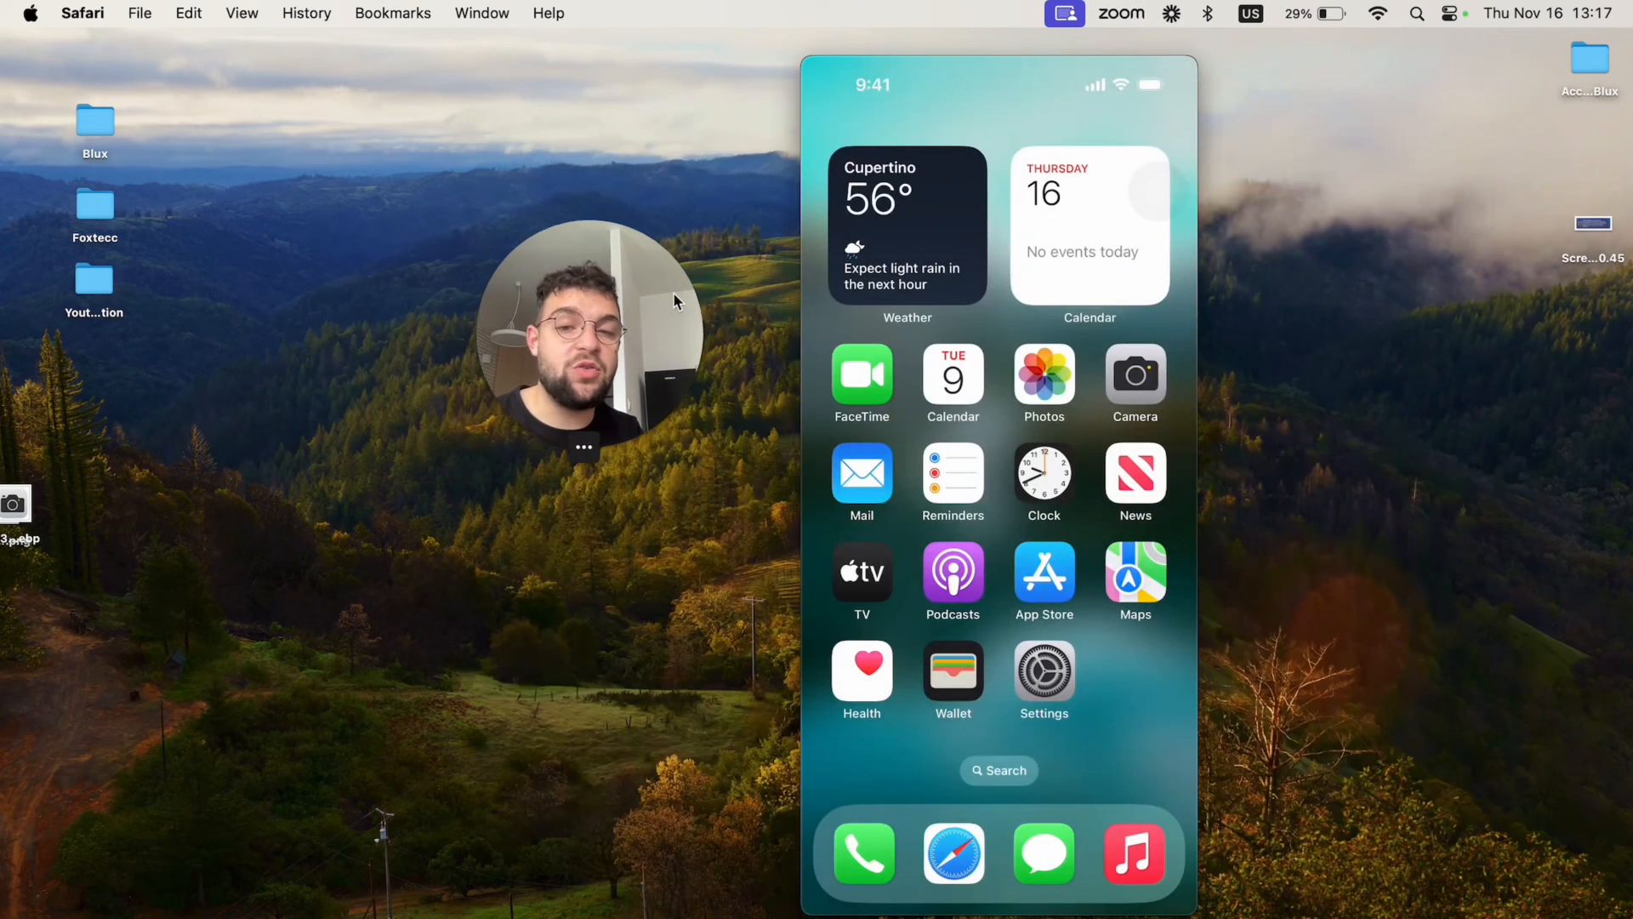